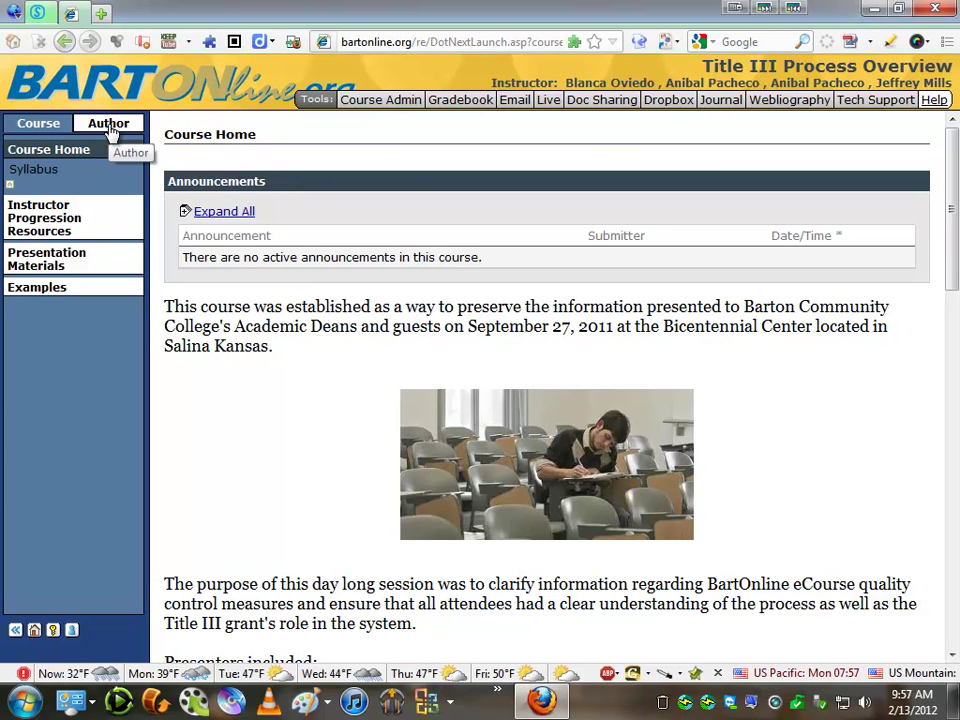
- Switch the course to Author mode so Course Home's announcements and introduction become editable
{"action": "left_click", "coordinate": [110, 126]}
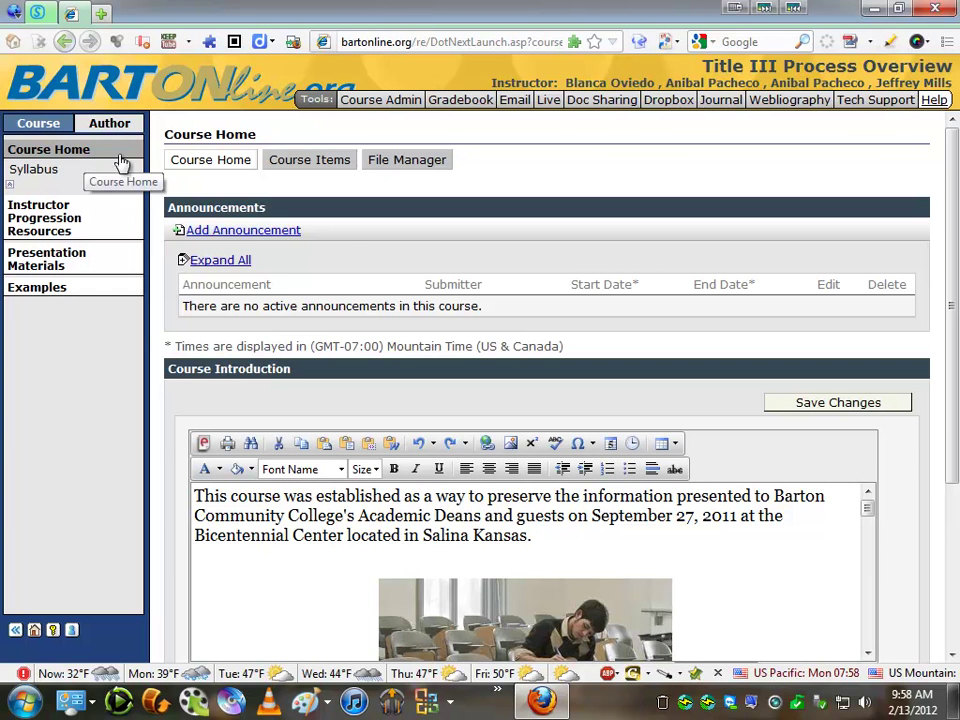
- Set up a new Course Items entry named 'Virtual Office' of type Threaded Discussion
{"action": "left_click", "coordinate": [326, 168]}
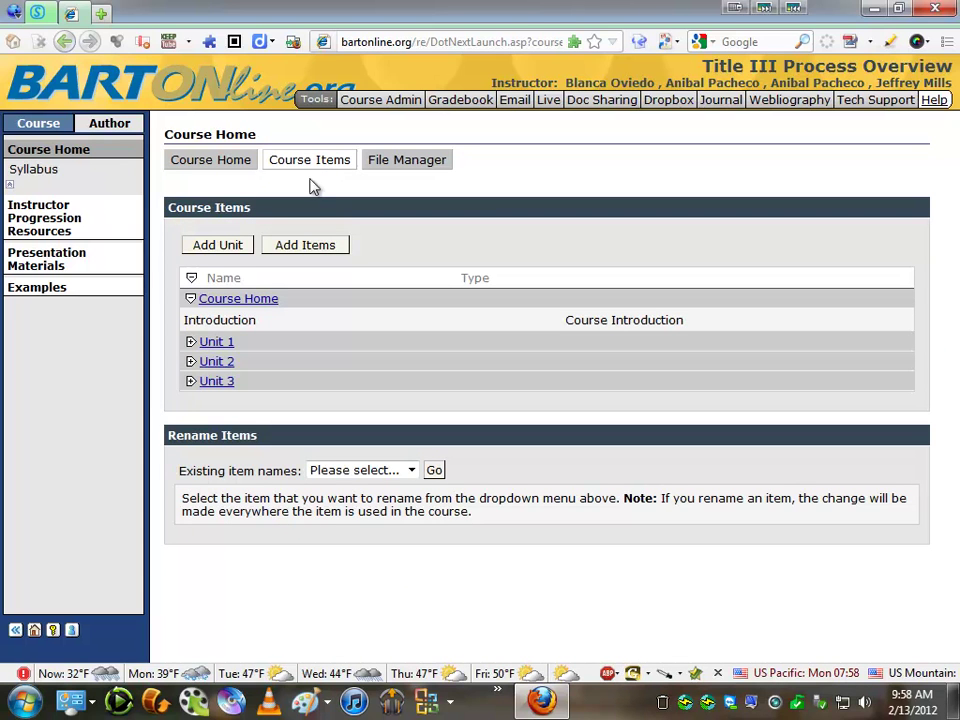
{"action": "left_click", "coordinate": [310, 250]}
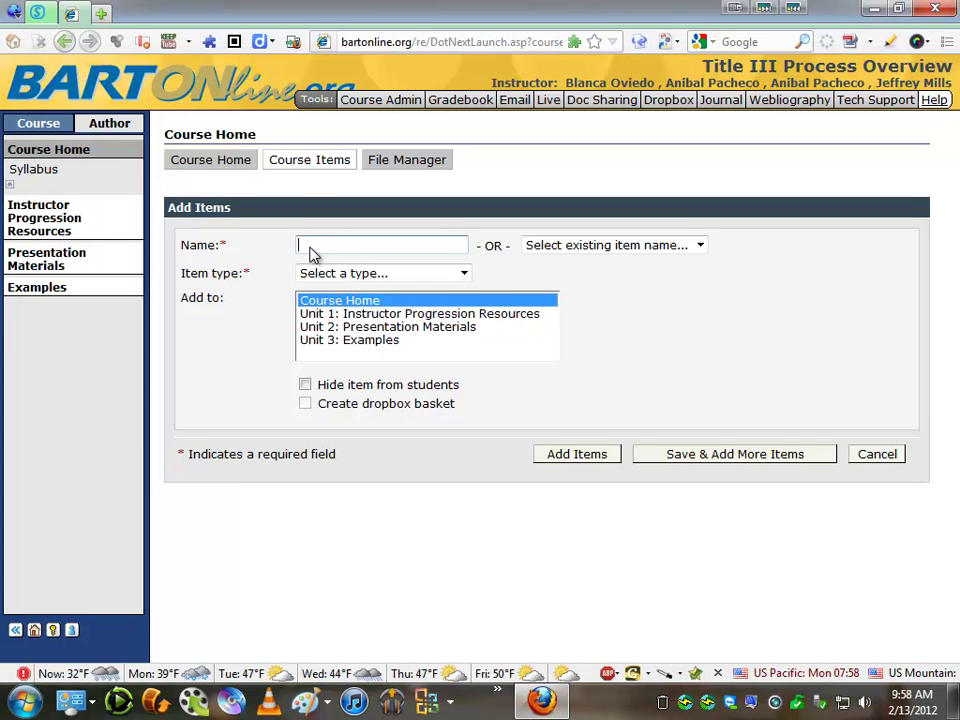
{"action": "type", "text": "Virtual Office"}
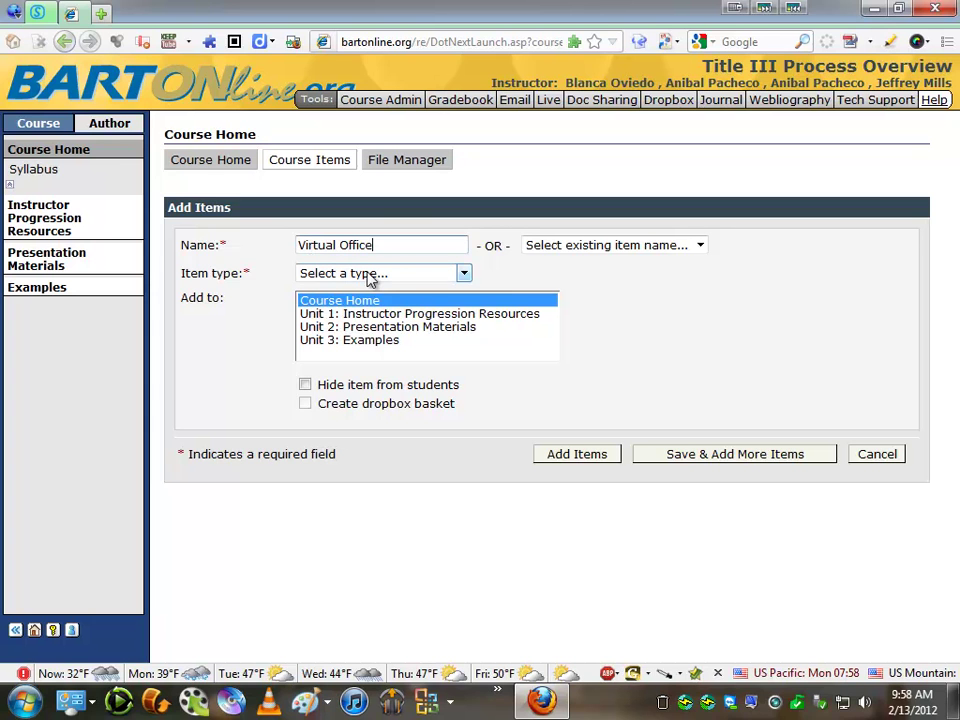
{"action": "left_click", "coordinate": [370, 279]}
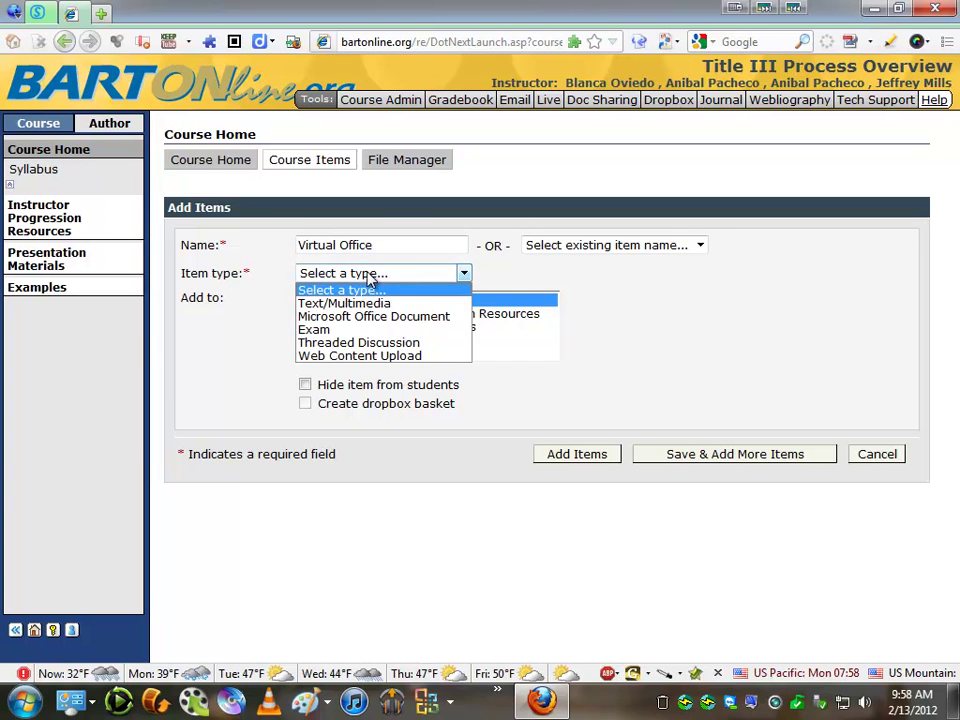
{"action": "left_click", "coordinate": [364, 345]}
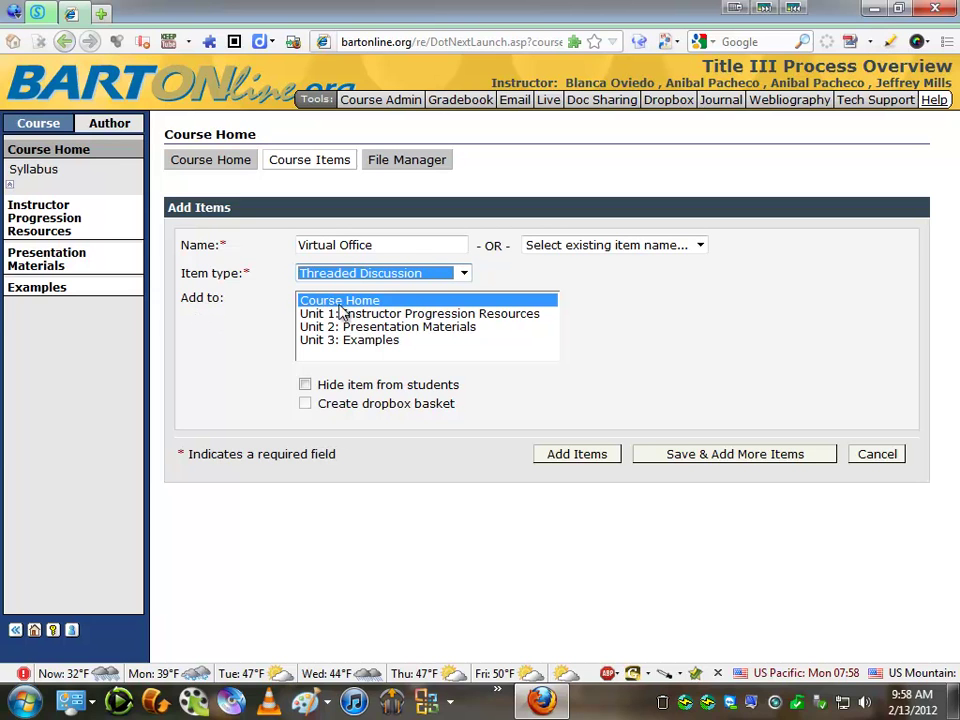
- Add Virtual Office to Course Home, then begin a new topic in that discussion
{"action": "left_click", "coordinate": [566, 458]}
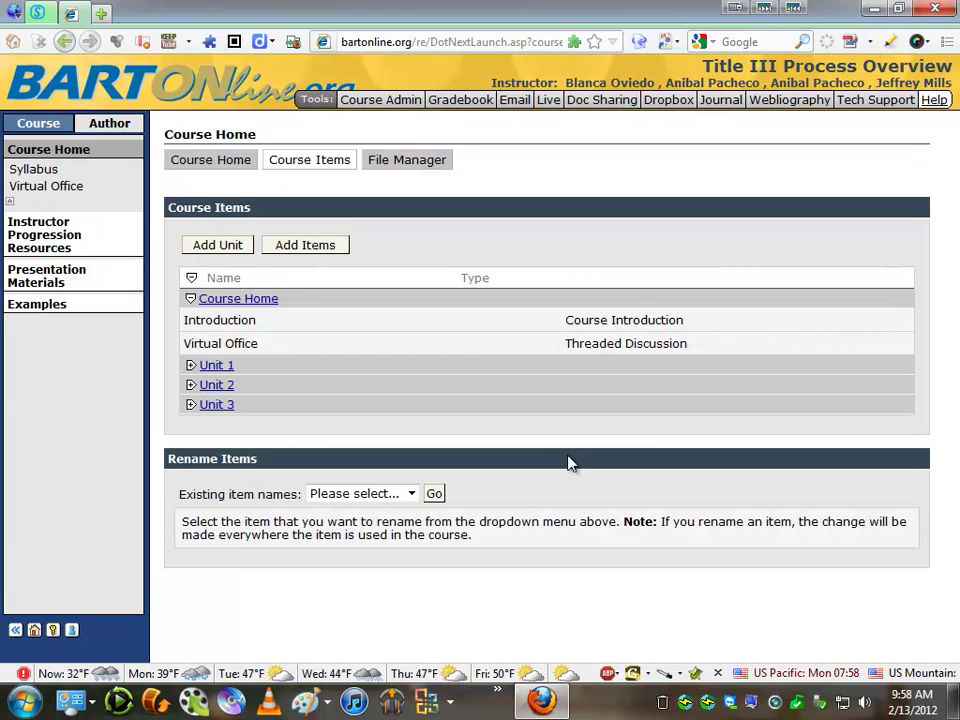
{"action": "left_click", "coordinate": [45, 196]}
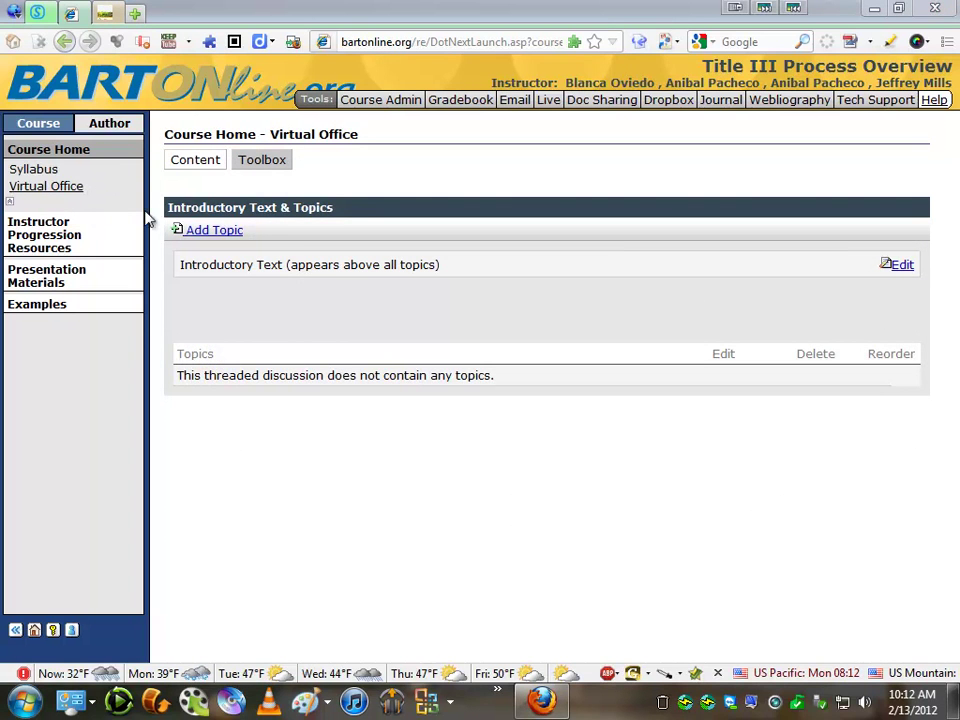
{"action": "left_click", "coordinate": [213, 232]}
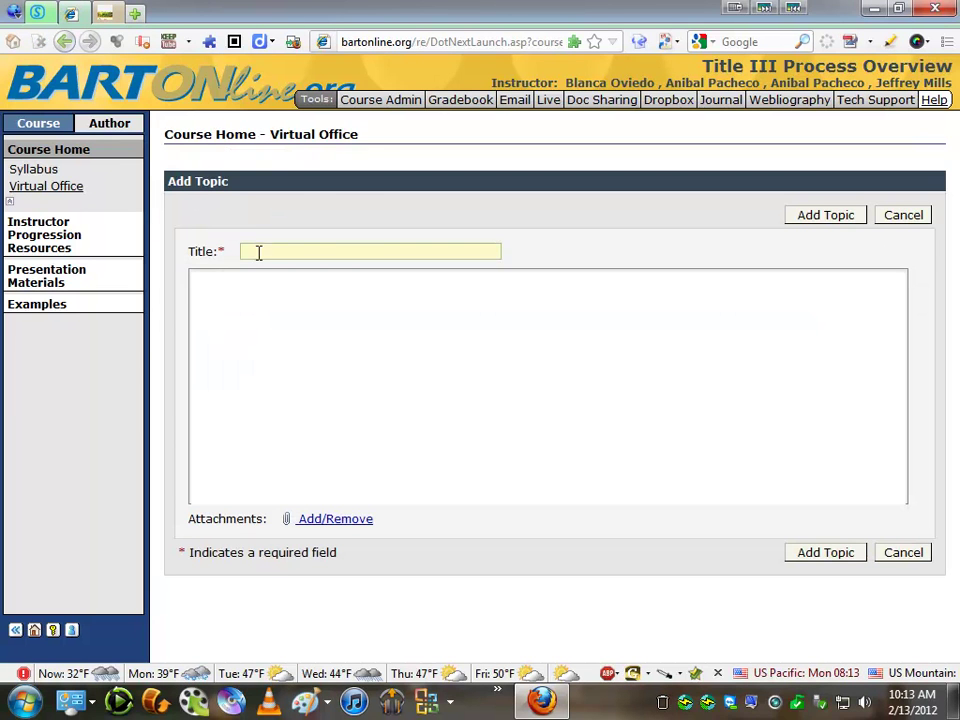
- Post a topic titled 'Welcome to the class' containing the pasted welcome paragraph
{"action": "left_click", "coordinate": [266, 251]}
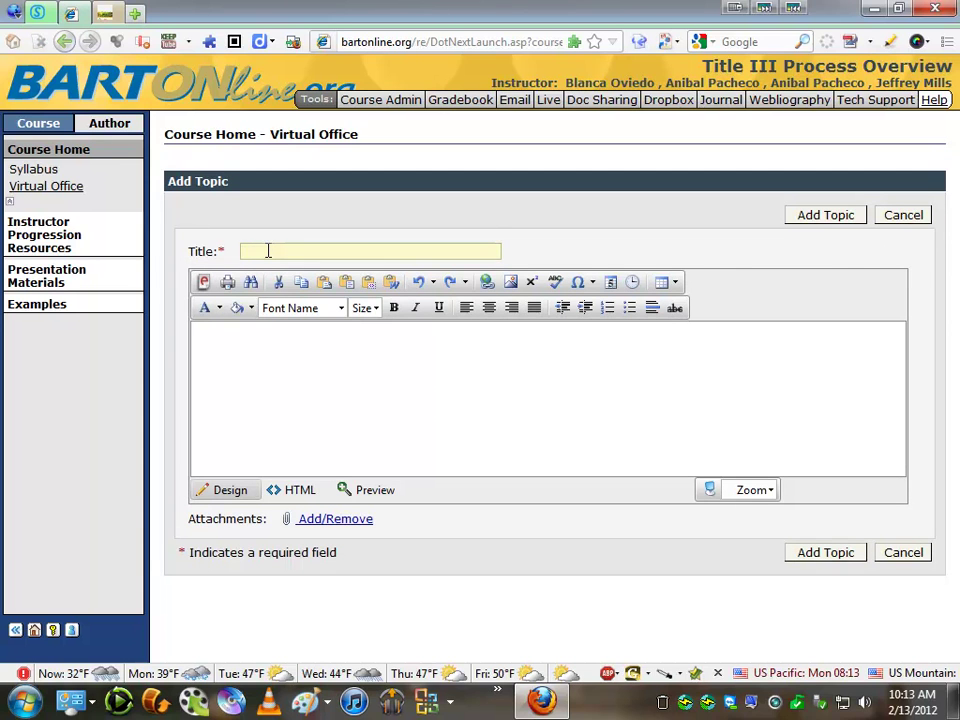
{"action": "type", "text": "W"}
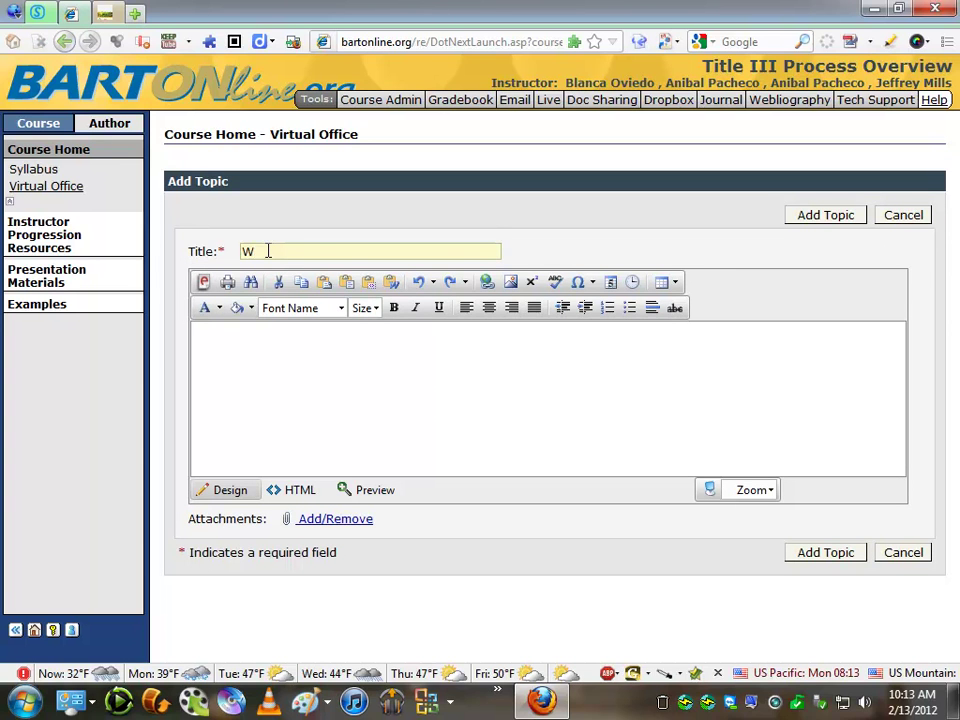
{"action": "type", "text": "elco"}
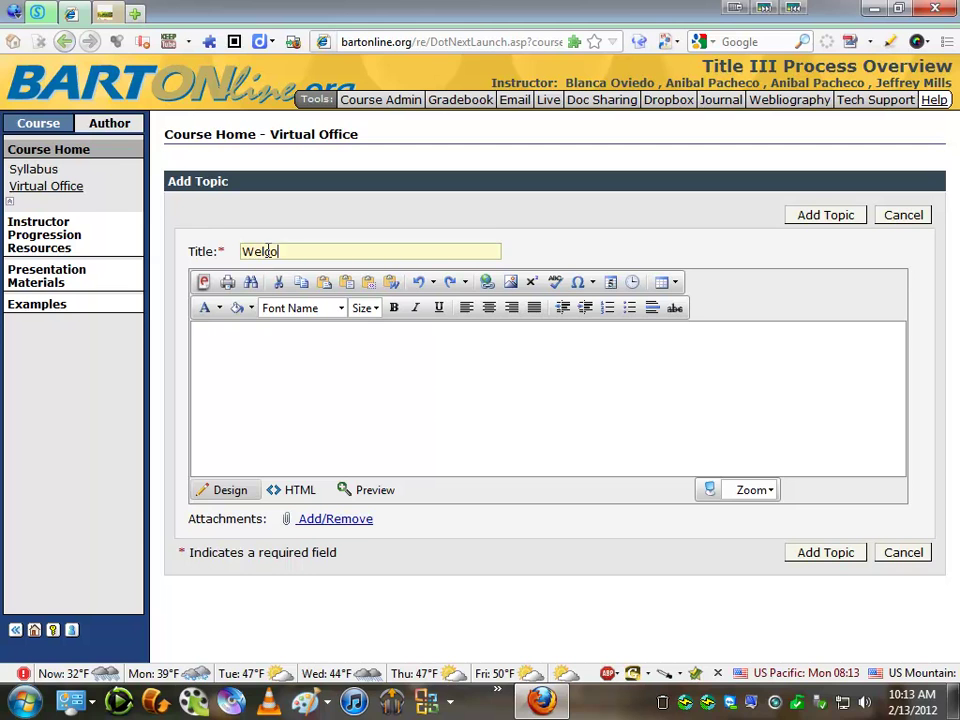
{"action": "type", "text": "me to the class"}
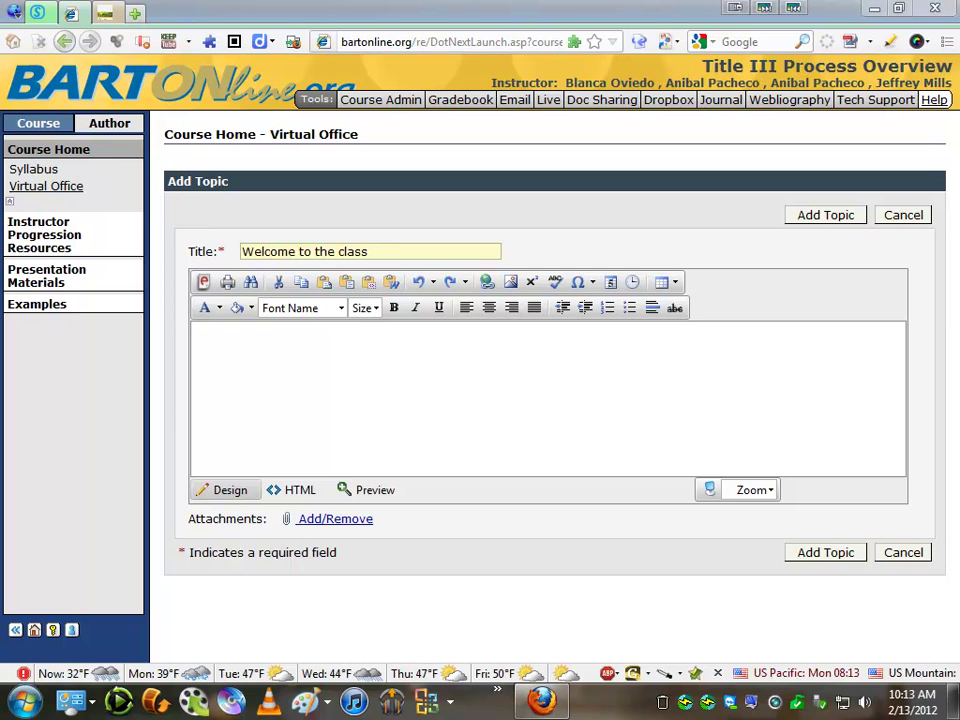
{"action": "left_click", "coordinate": [215, 344]}
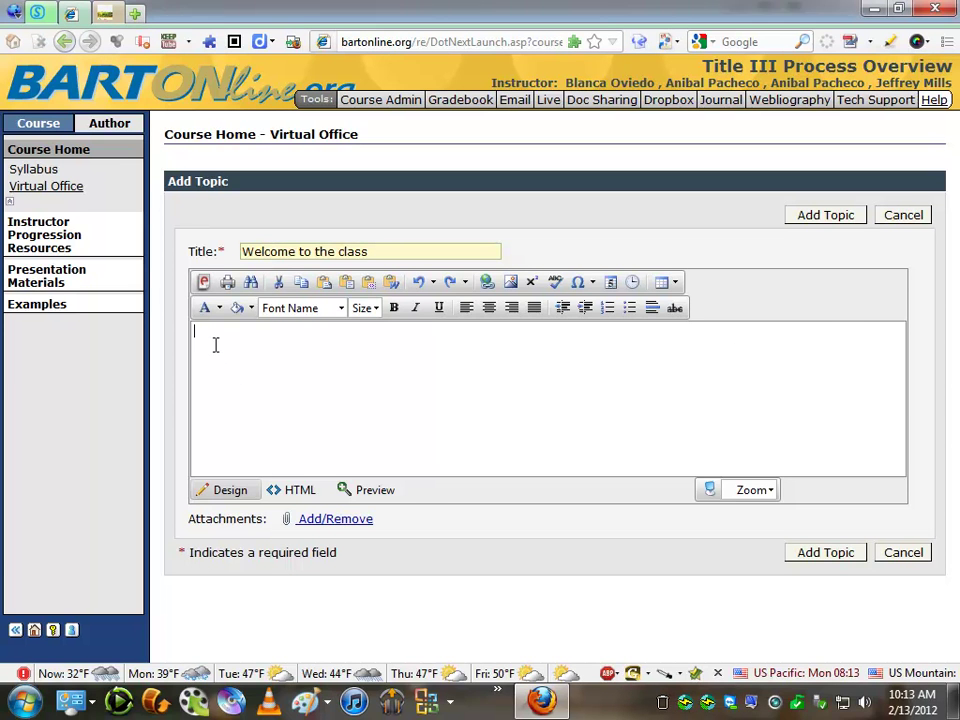
{"action": "right_click", "coordinate": [215, 345]}
{"action": "left_click", "coordinate": [255, 413]}
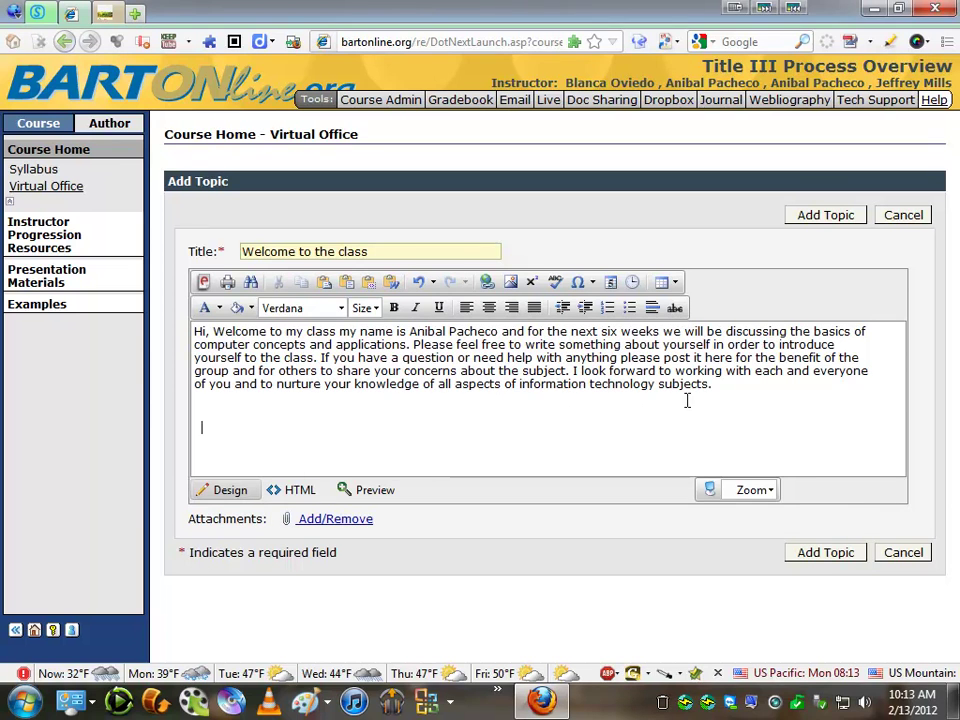
{"action": "left_click", "coordinate": [822, 556]}
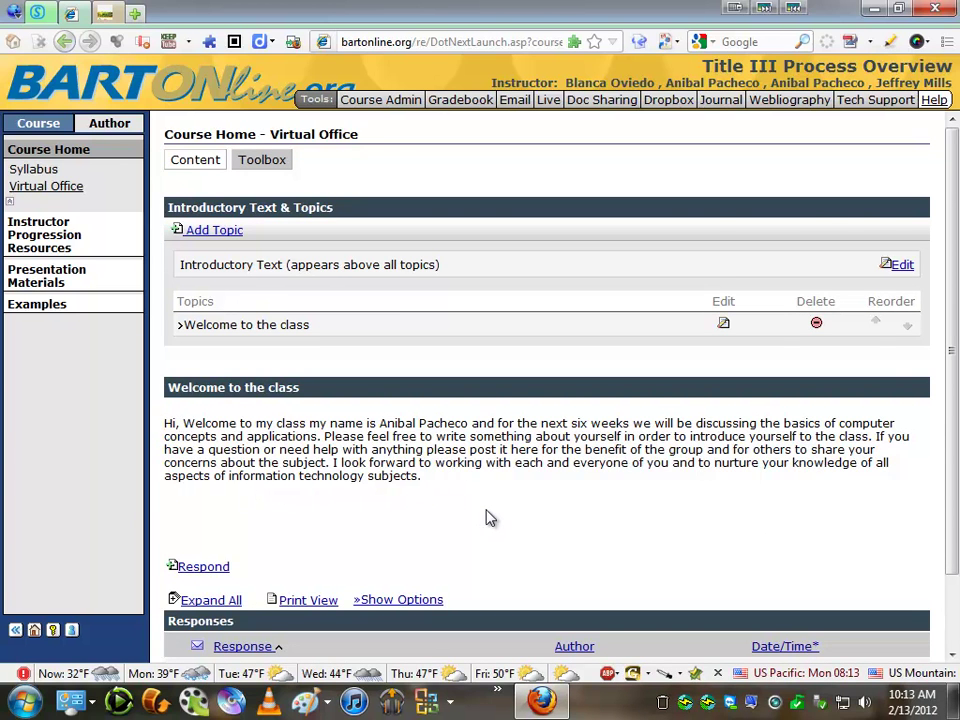
- Preview the Virtual Office and its welcome topic in the student Course view
{"action": "scroll", "coordinate": [490, 517], "scroll_direction": "down", "scroll_amount": 2}
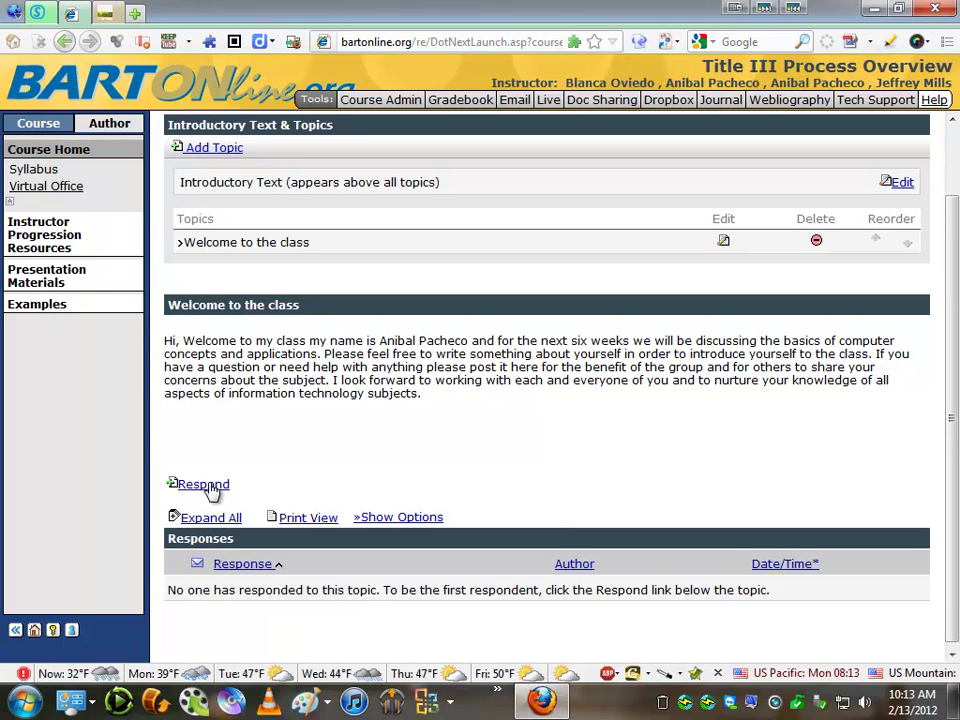
{"action": "left_click", "coordinate": [43, 128]}
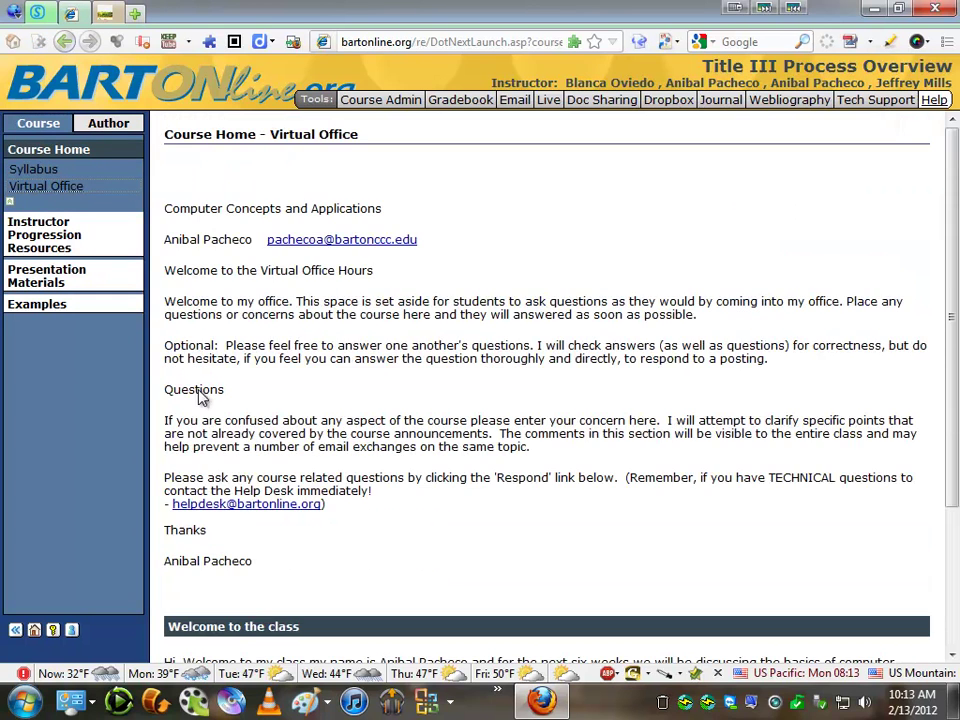
{"action": "scroll", "coordinate": [236, 536], "scroll_direction": "down", "scroll_amount": 6}
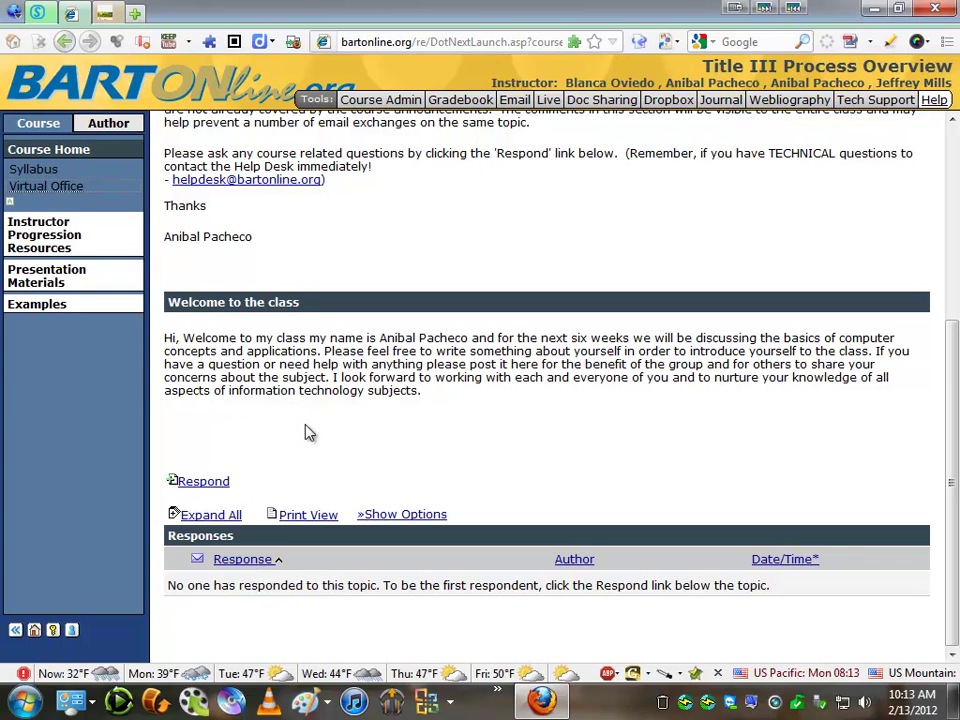
{"action": "scroll", "coordinate": [309, 432], "scroll_direction": "up", "scroll_amount": 6}
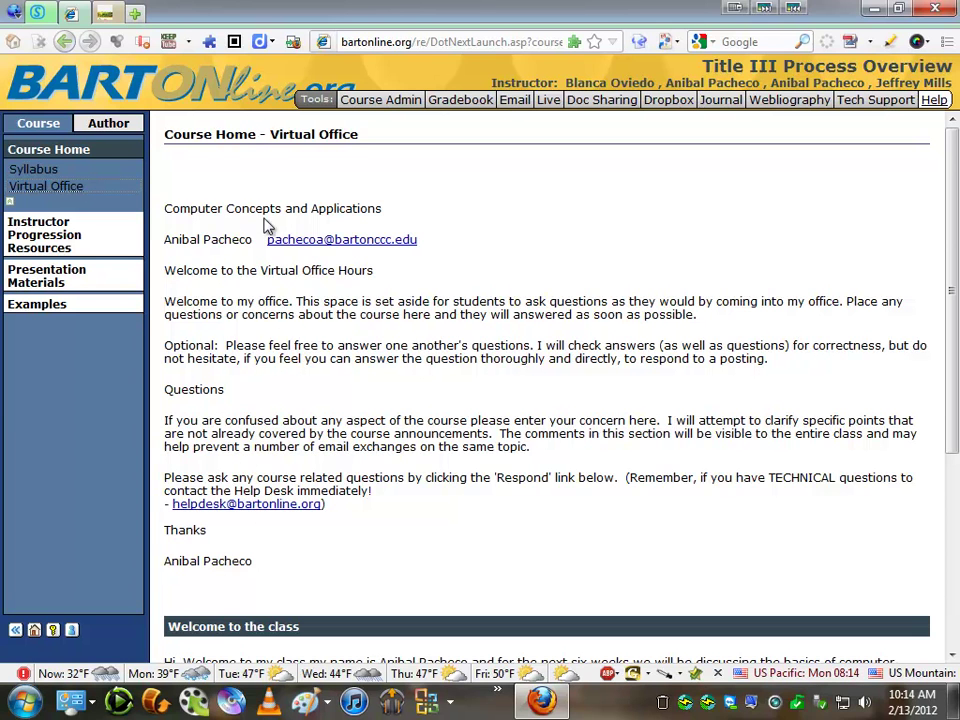
- Edit the Virtual Office introductory text, adding blank lines above the 'Computer Concepts' title
{"action": "left_click", "coordinate": [112, 124]}
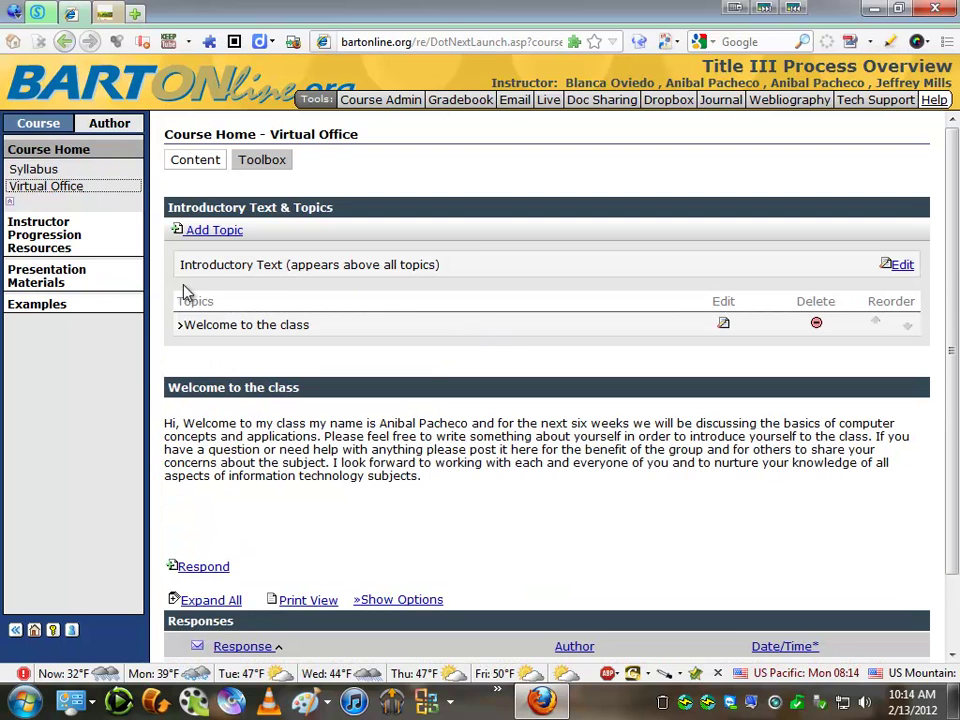
{"action": "left_click", "coordinate": [901, 268]}
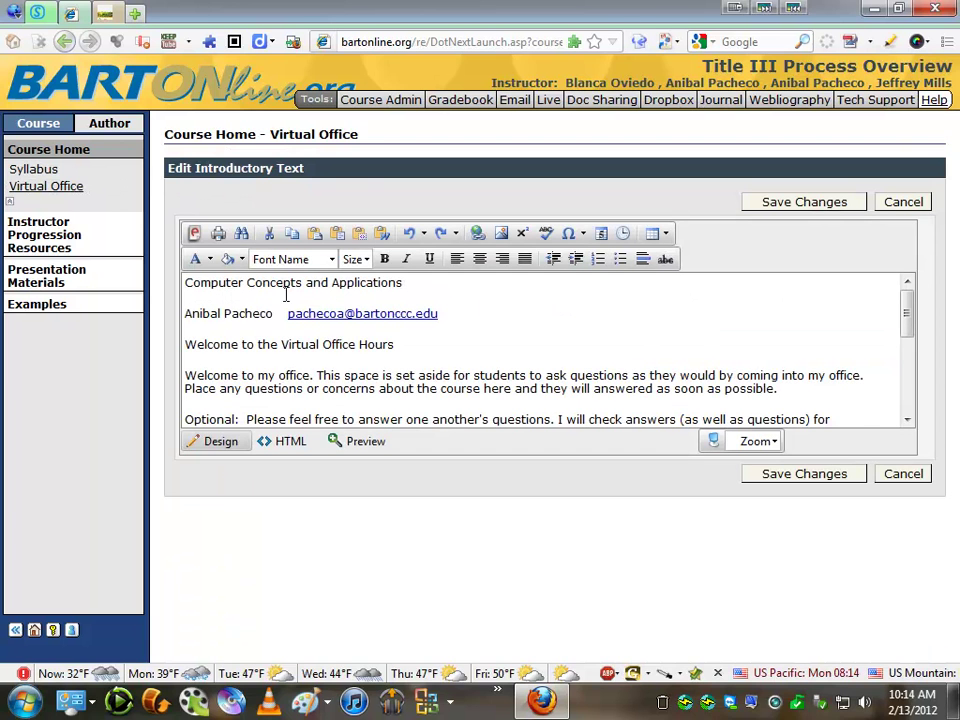
{"action": "left_click", "coordinate": [187, 283]}
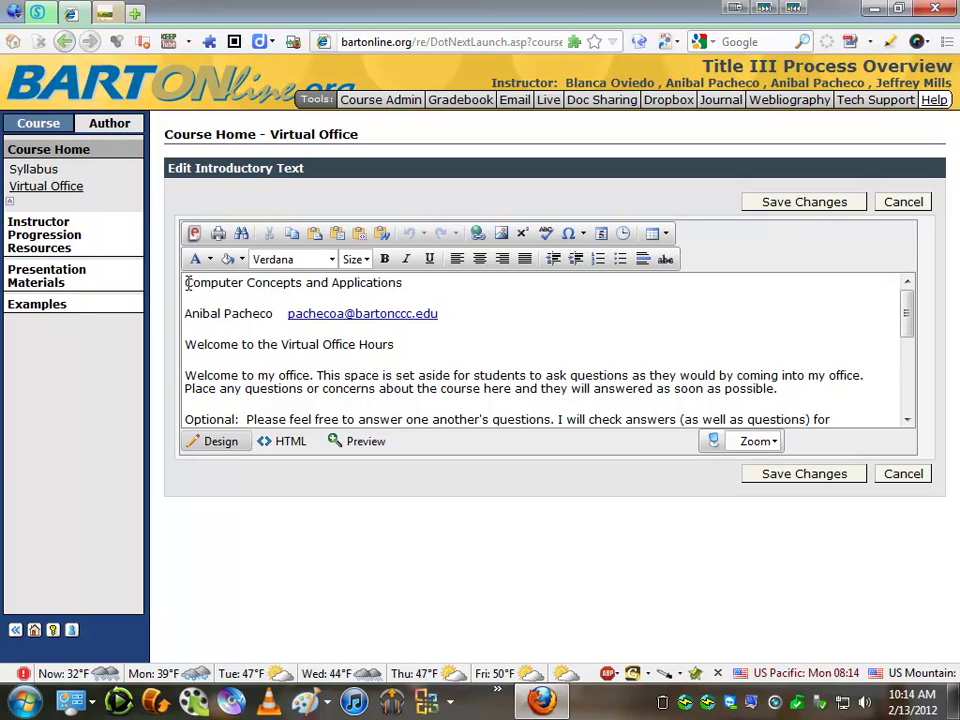
{"action": "key", "text": "Return"}
{"action": "key", "text": "Return"}
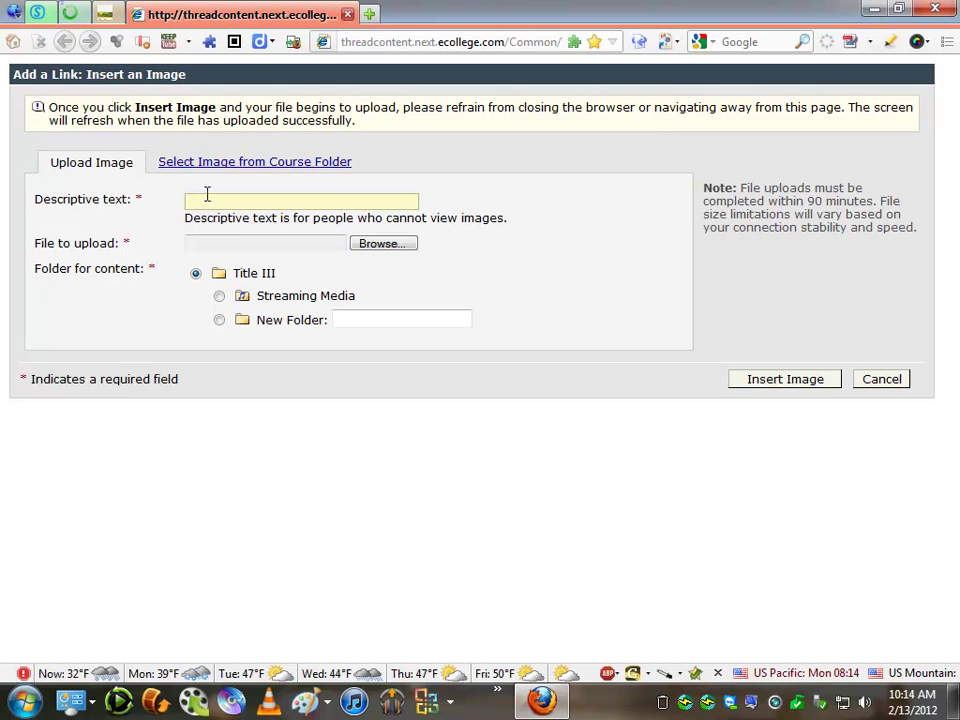
- Insert the CCA.jpg book-cover image, described as 'CCA', atop the introductory text
{"action": "left_click", "coordinate": [207, 194]}
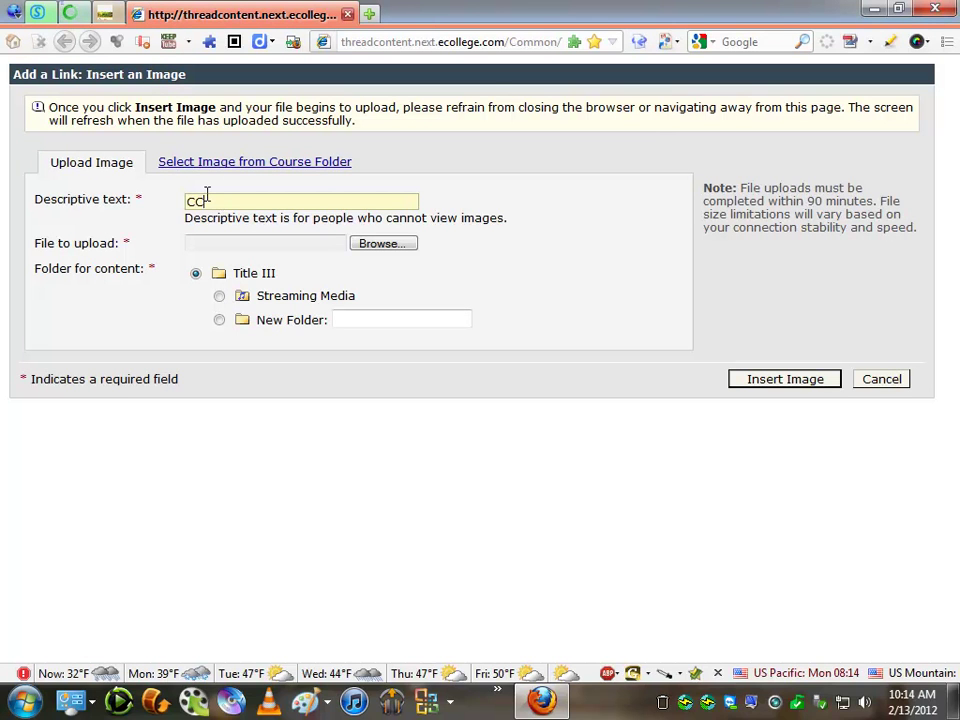
{"action": "left_click", "coordinate": [386, 252]}
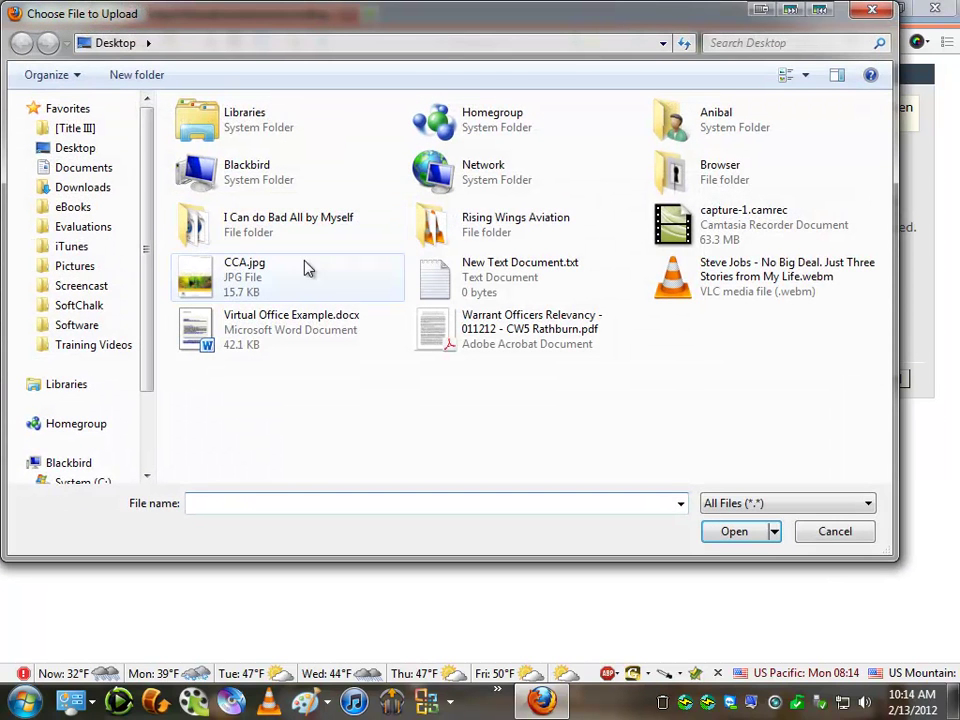
{"action": "left_click", "coordinate": [231, 287]}
{"action": "double_click", "coordinate": [231, 287]}
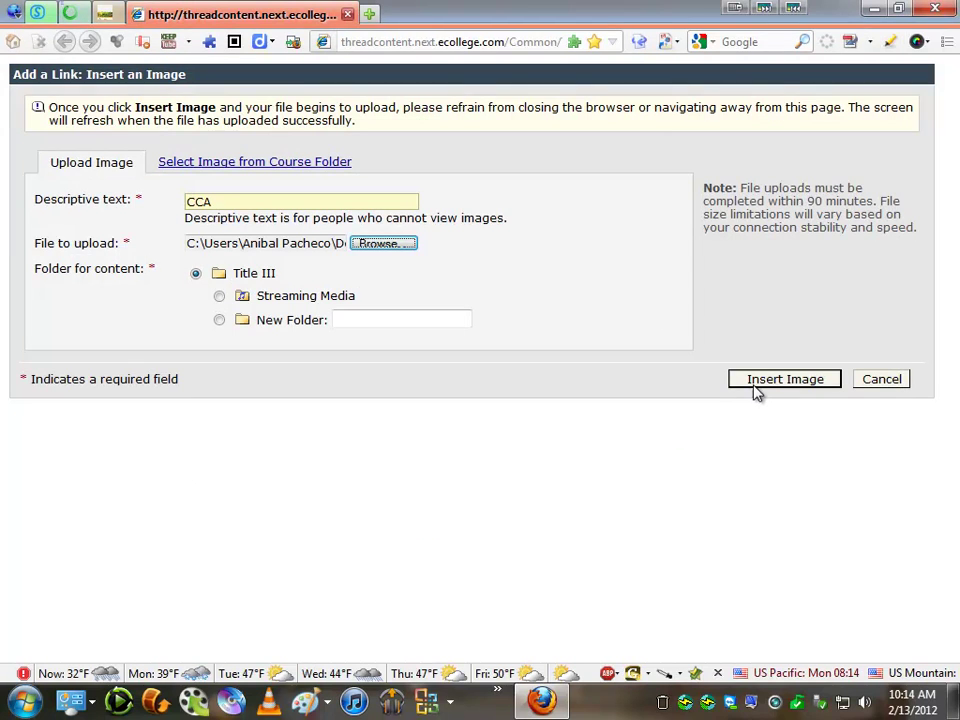
{"action": "left_click", "coordinate": [784, 379]}
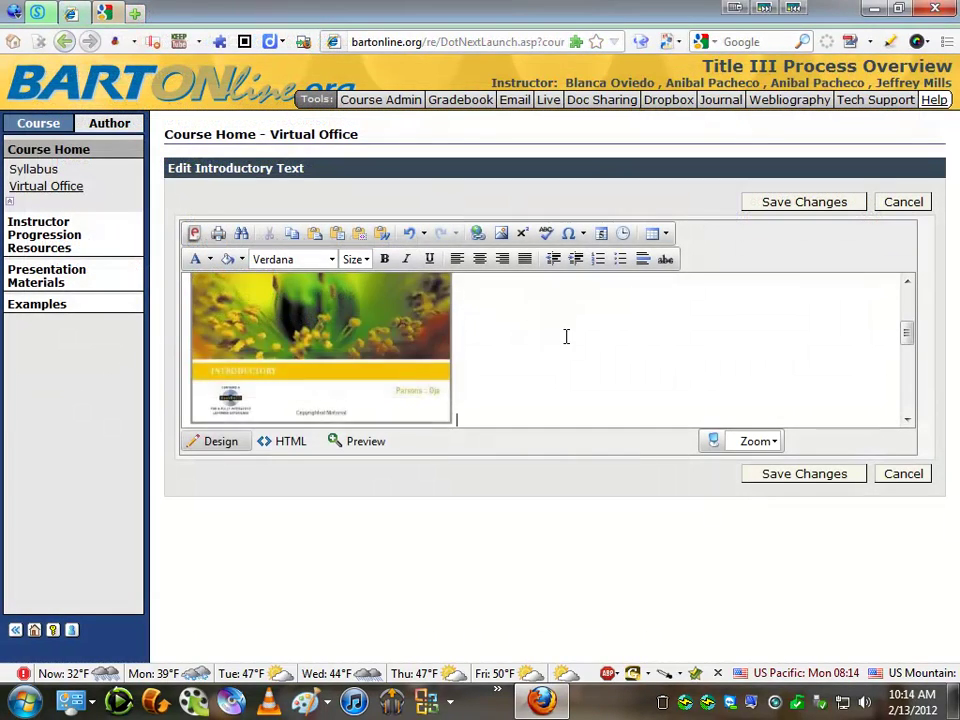
- Make the 'Computer Concepts and Applications' title line bold
{"action": "scroll", "coordinate": [567, 336], "scroll_direction": "up", "scroll_amount": 5}
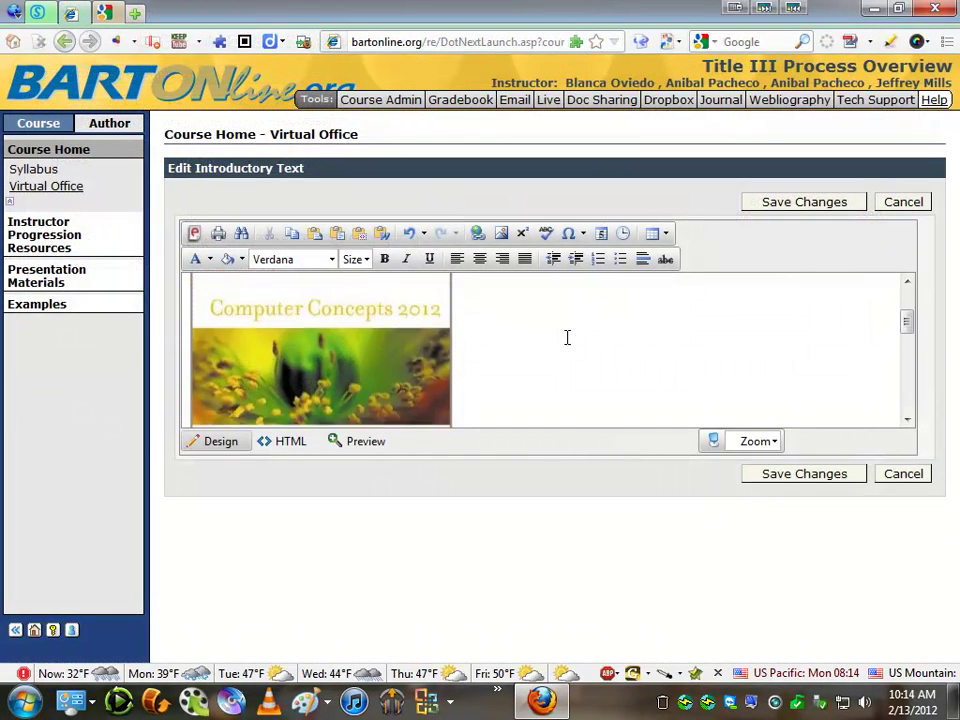
{"action": "scroll", "coordinate": [570, 349], "scroll_direction": "down", "scroll_amount": 1}
{"action": "scroll", "coordinate": [570, 358], "scroll_direction": "down", "scroll_amount": 6}
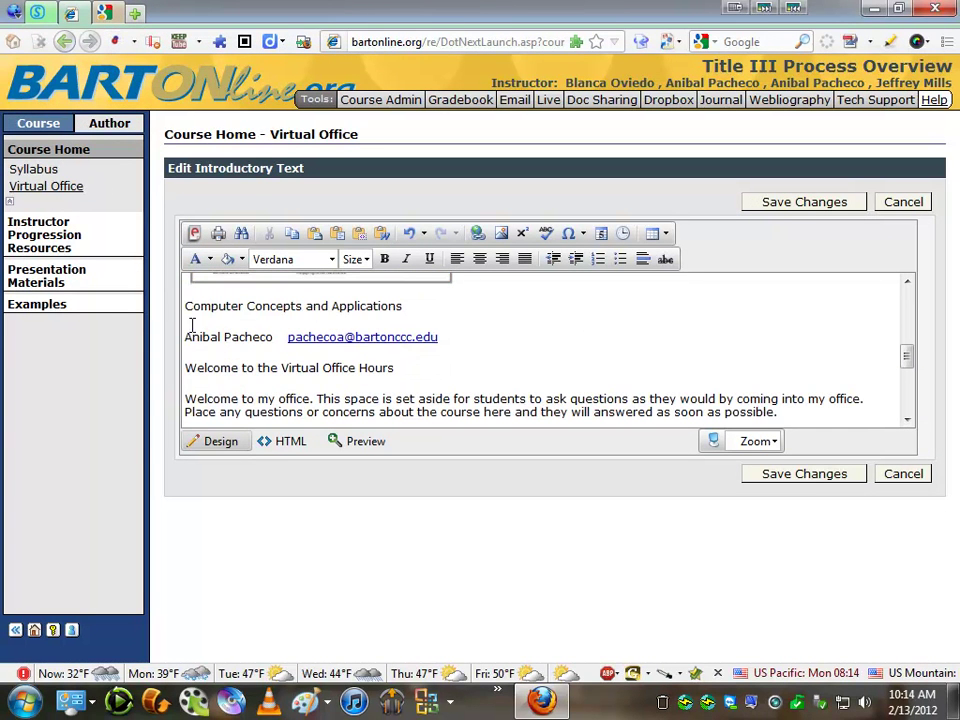
{"action": "left_click_drag", "start_coordinate": [184, 305], "coordinate": [392, 300]}
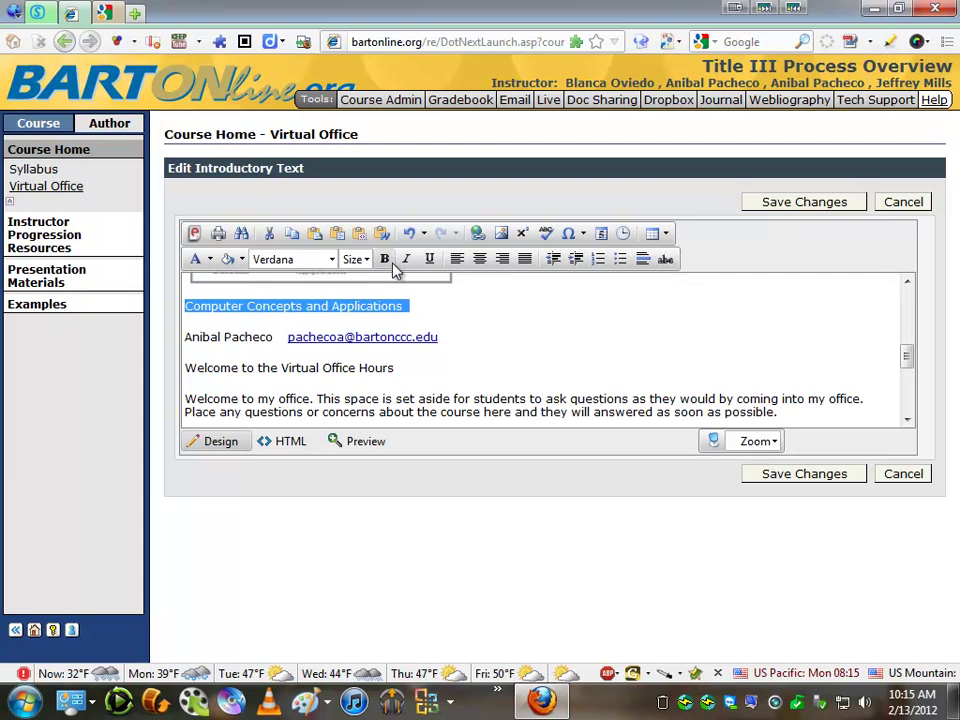
{"action": "left_click", "coordinate": [385, 259]}
{"action": "left_click", "coordinate": [499, 315]}
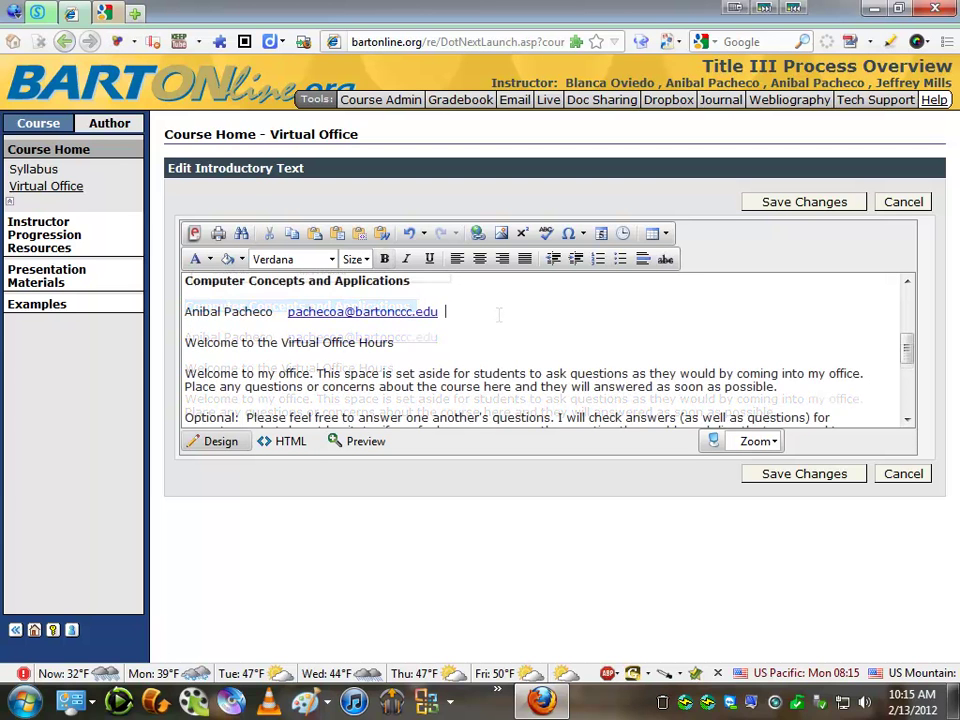
- Bold the 'Welcome to the Virtual Office Hours' heading and save the introductory text
{"action": "scroll", "coordinate": [594, 397], "scroll_direction": "down", "scroll_amount": 1}
{"action": "scroll", "coordinate": [500, 340], "scroll_direction": "up", "scroll_amount": 1}
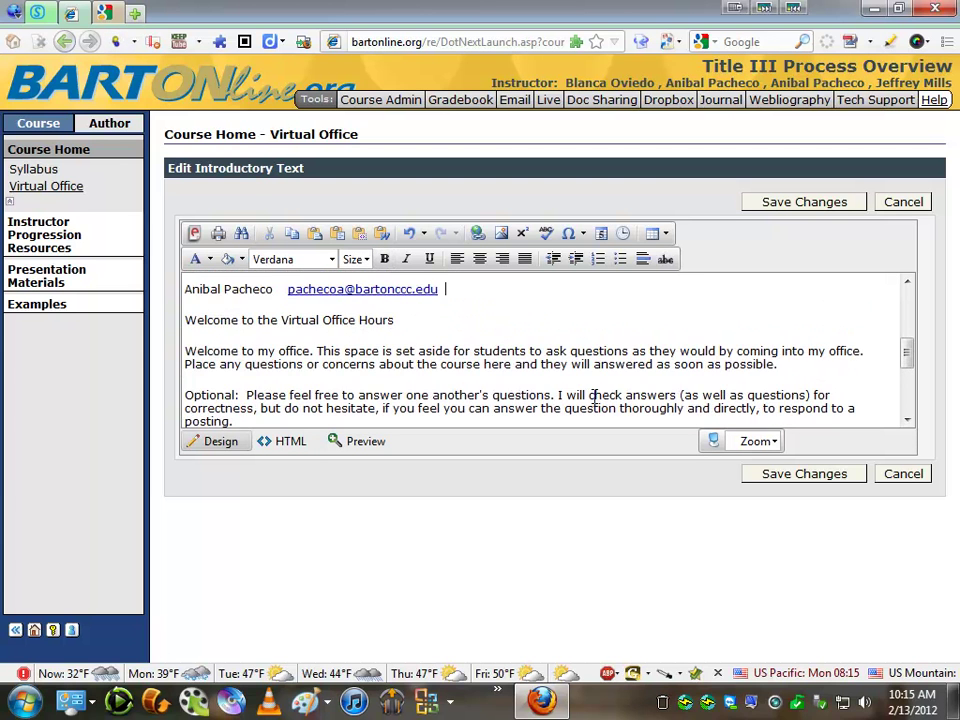
{"action": "left_click_drag", "start_coordinate": [185, 320], "coordinate": [401, 321]}
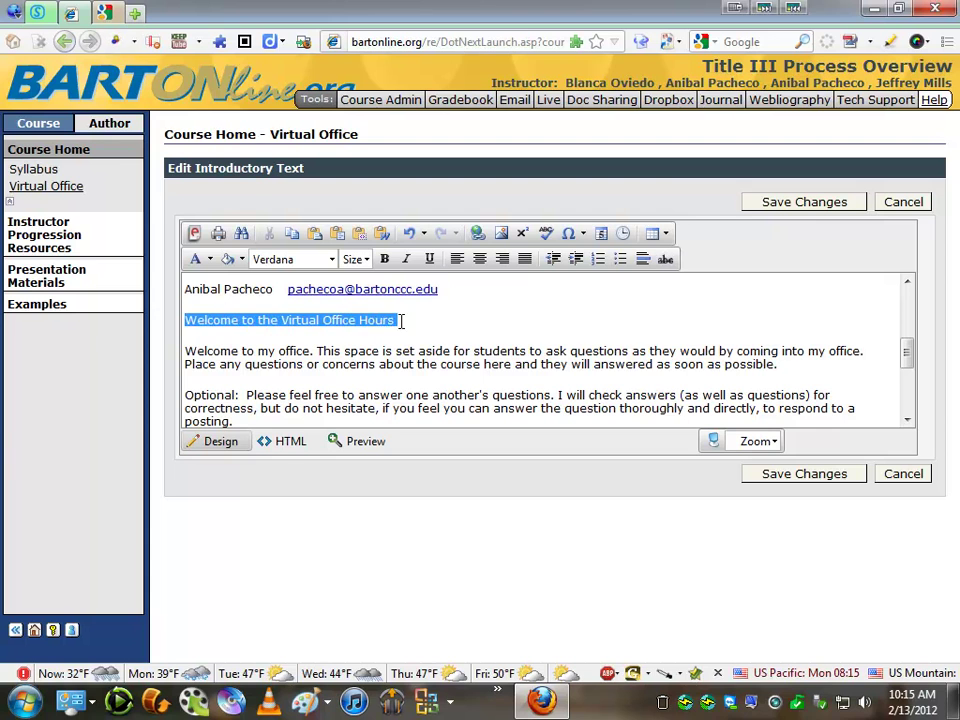
{"action": "left_click", "coordinate": [384, 259]}
{"action": "left_click", "coordinate": [540, 330]}
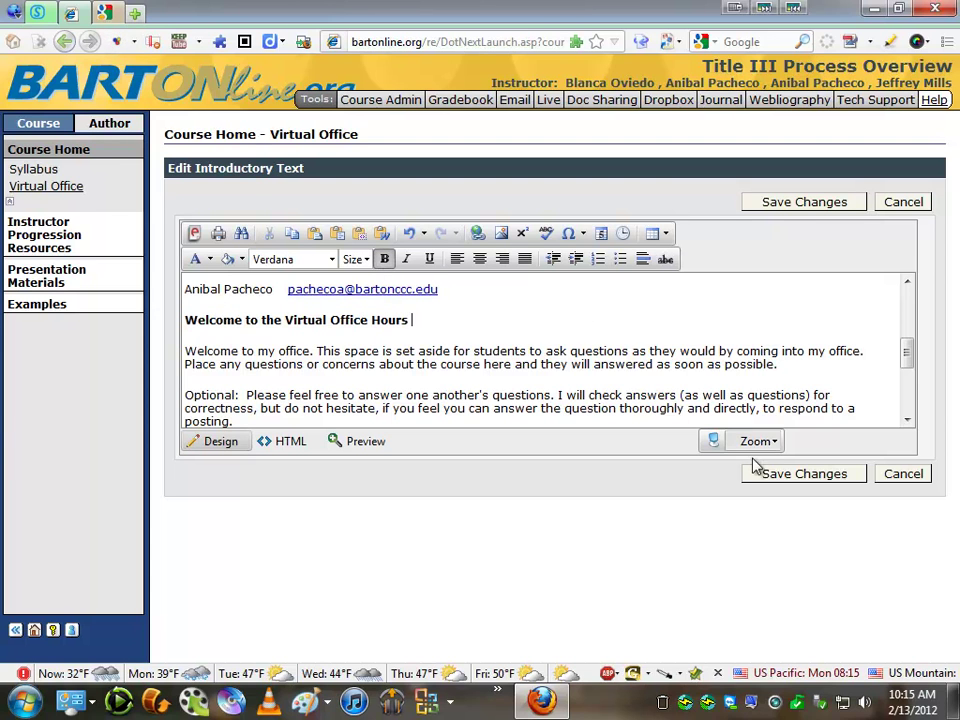
{"action": "left_click", "coordinate": [790, 484]}
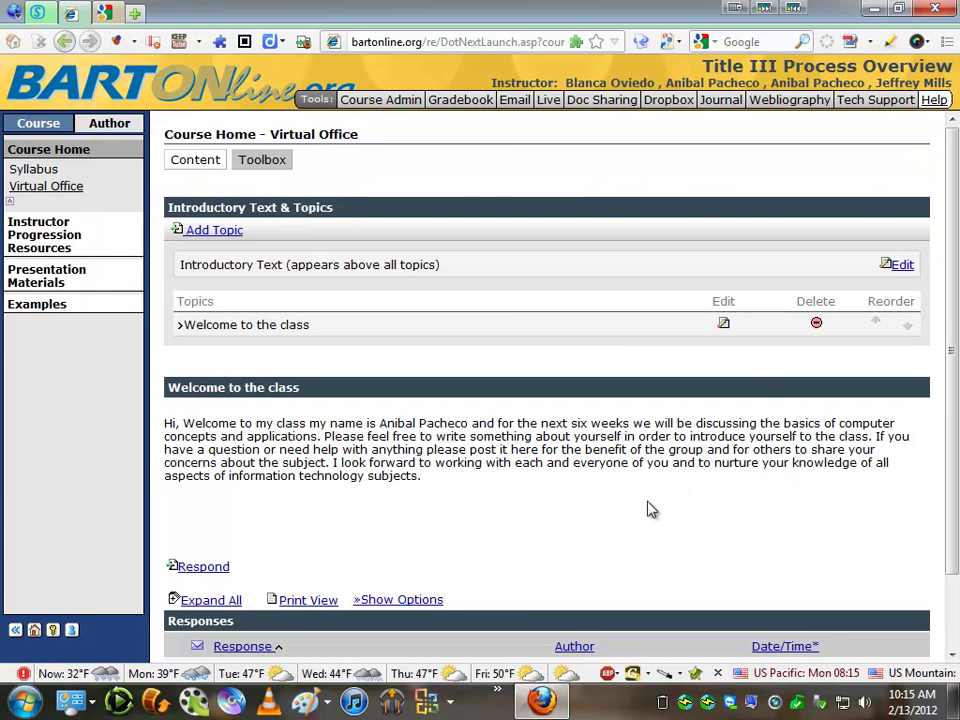
- Review the finished Virtual Office in Course view, scrolling down to the Responses section
{"action": "left_click", "coordinate": [42, 128]}
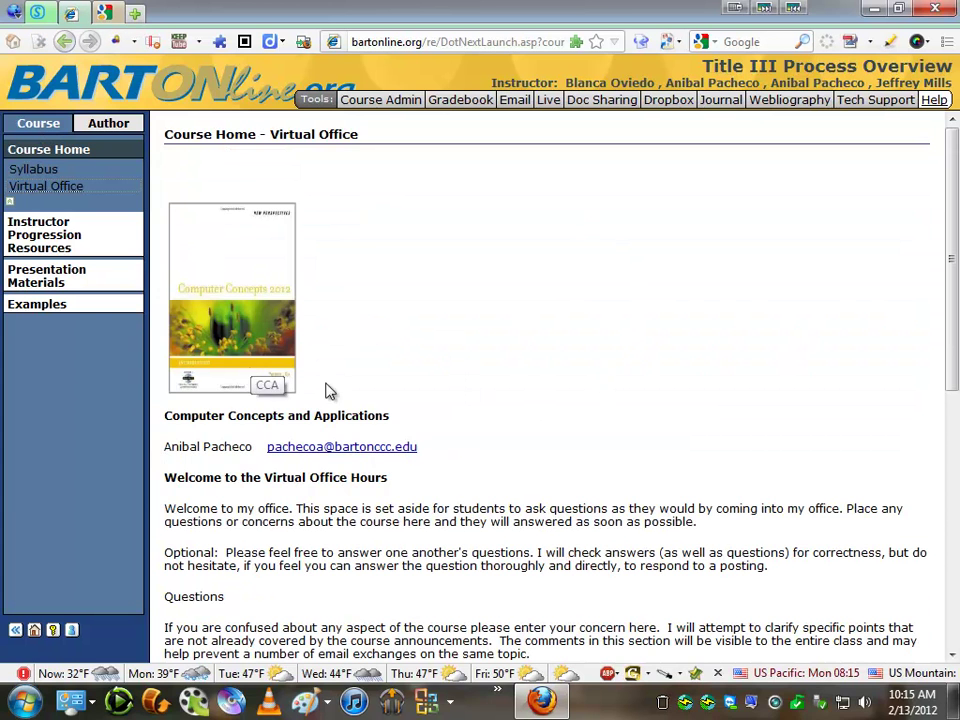
{"action": "scroll", "coordinate": [516, 390], "scroll_direction": "down", "scroll_amount": 3}
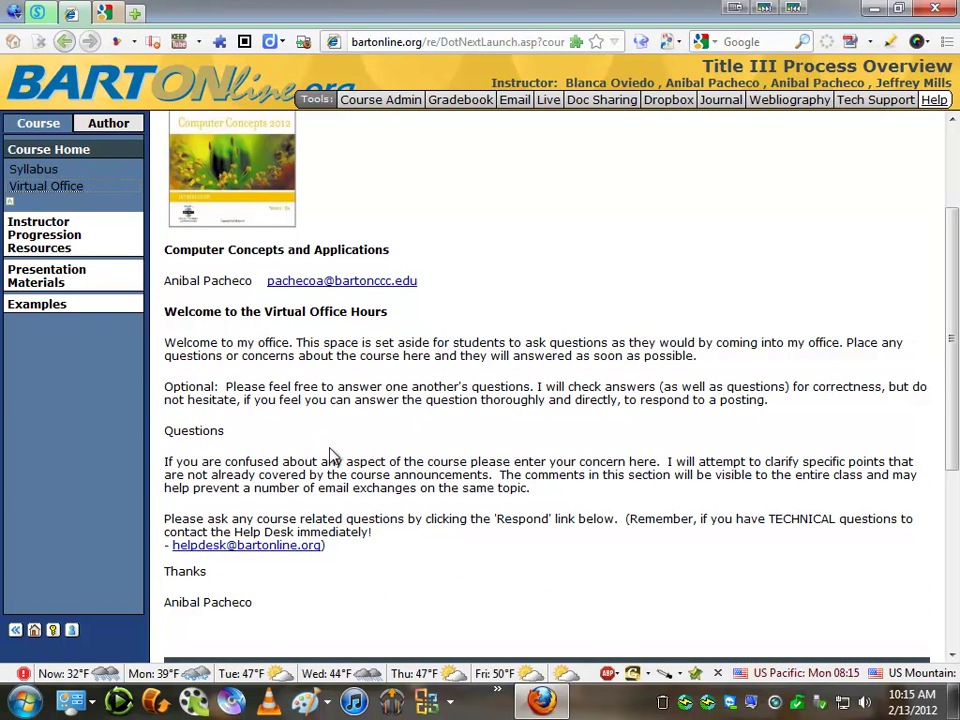
{"action": "scroll", "coordinate": [474, 508], "scroll_direction": "down", "scroll_amount": 6}
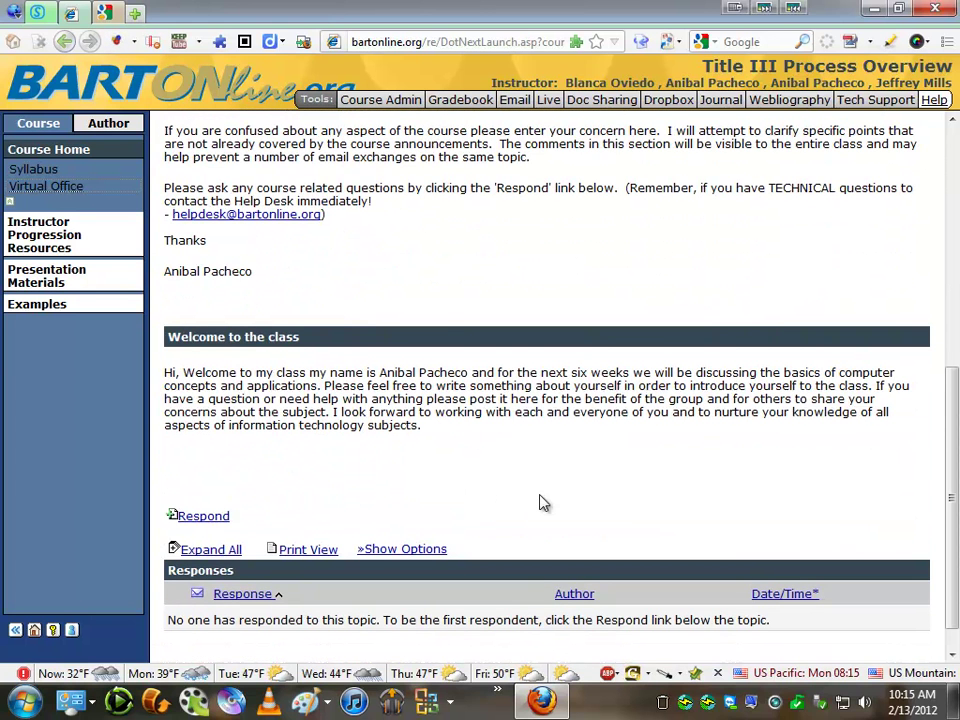
{"action": "scroll", "coordinate": [542, 504], "scroll_direction": "down", "scroll_amount": 1}
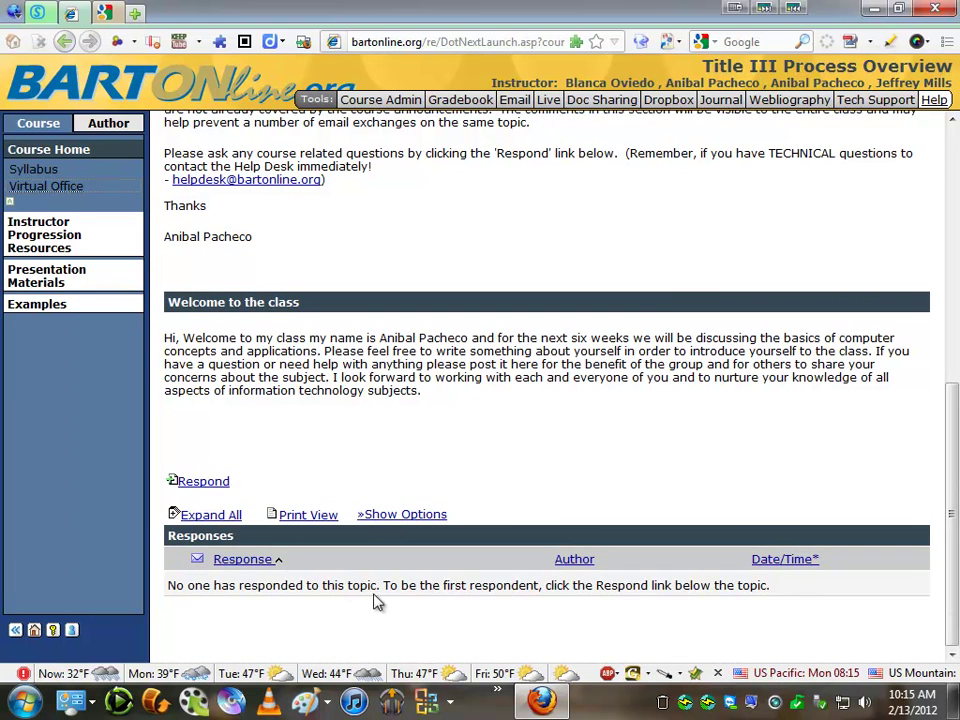